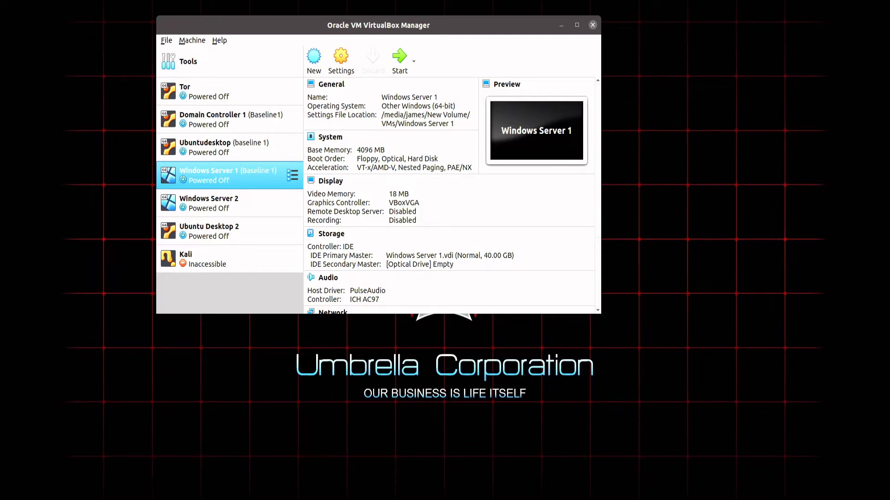
Step: In the storage settings of Windows Server 1, begin a new hard disk on the IDE controller with VDI format and fixed size
left_click_drag(321, 28, 354, 54)
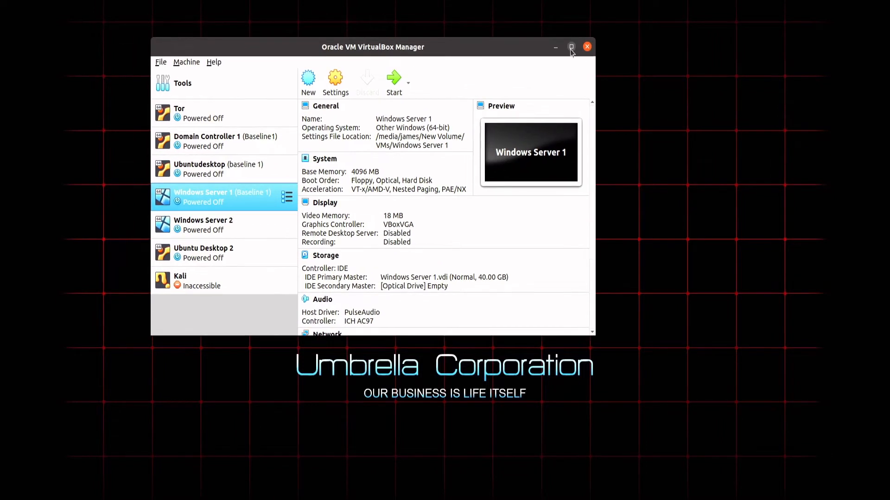
left_click(571, 46)
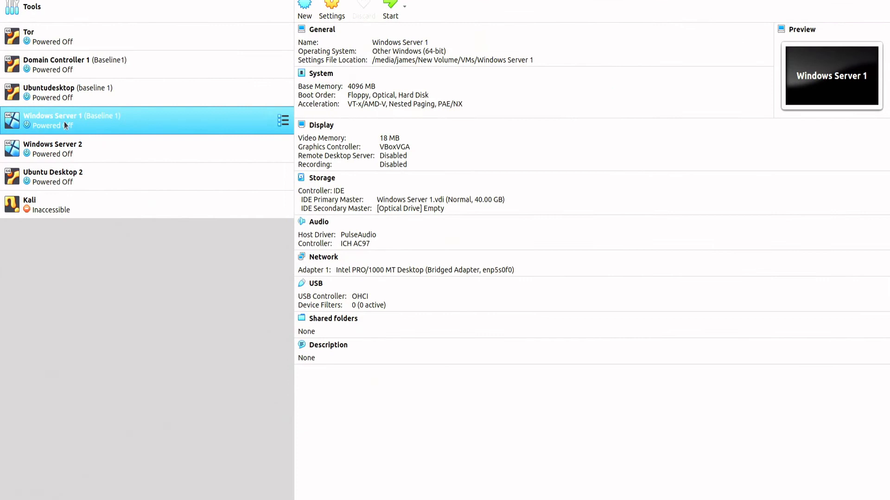
left_click(328, 12)
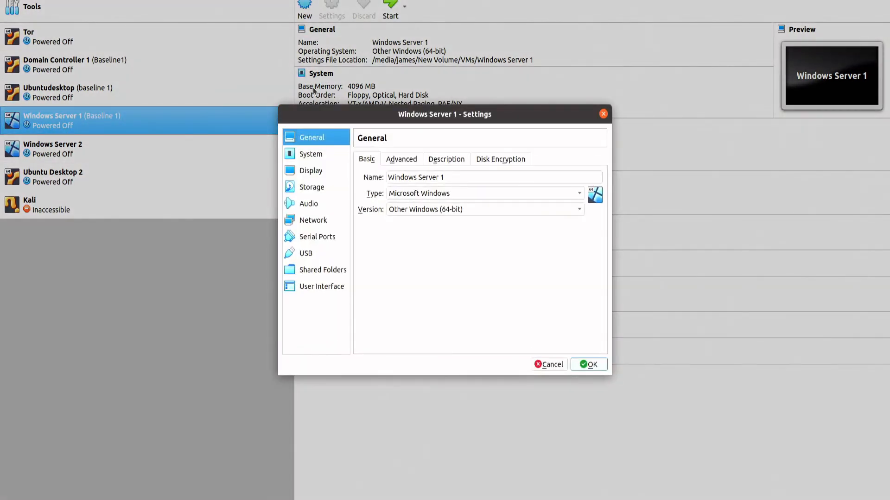
left_click(307, 187)
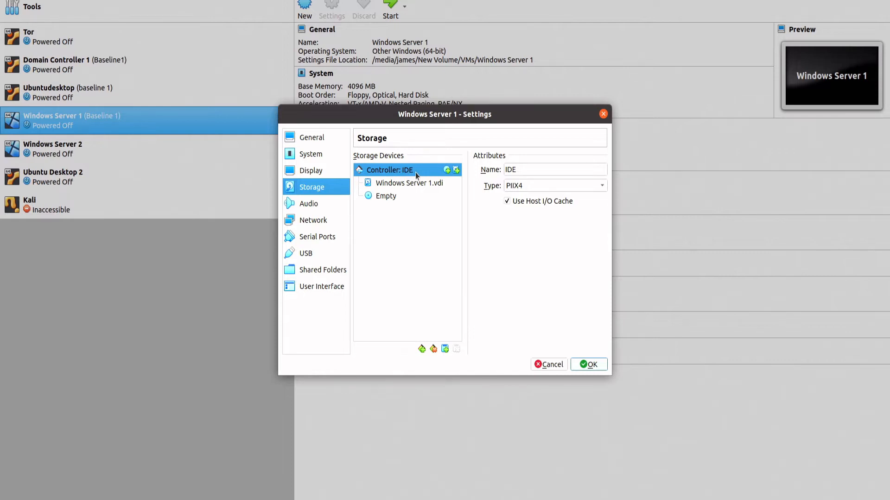
left_click(456, 171)
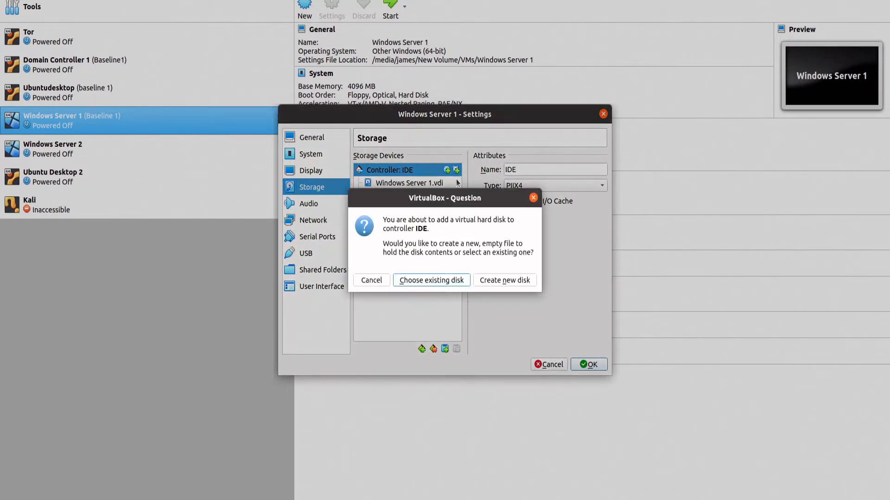
left_click(500, 282)
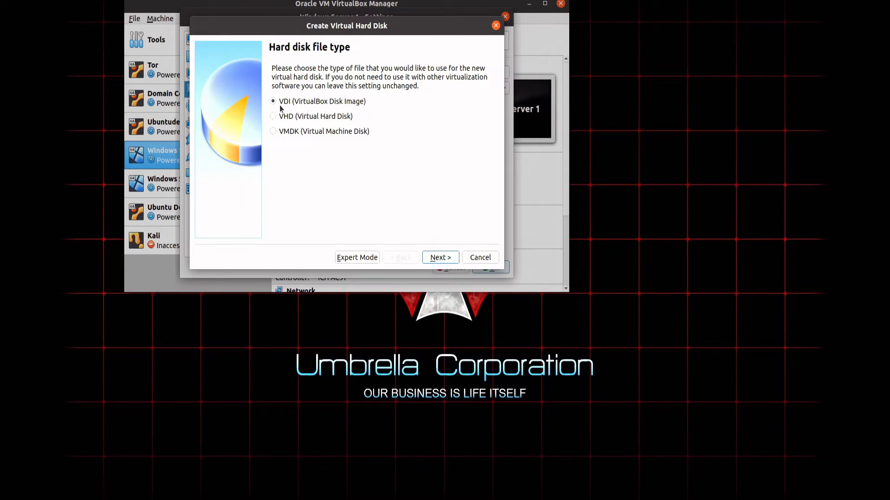
left_click(436, 262)
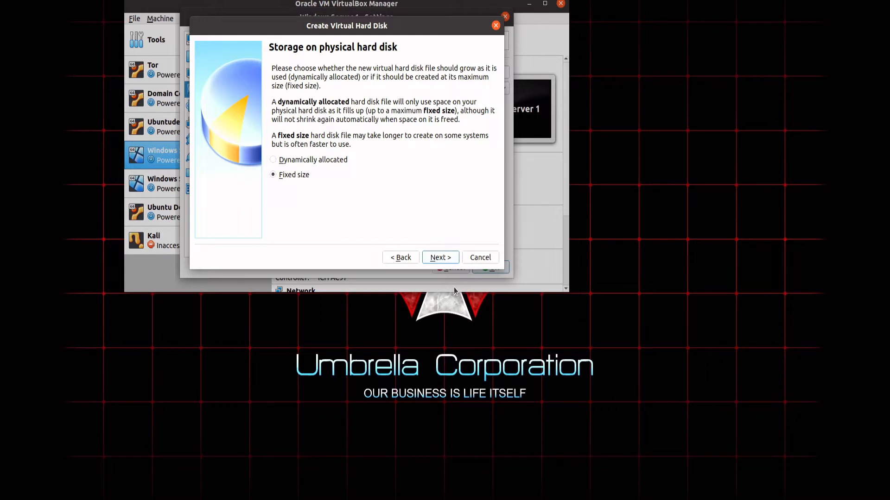
left_click(442, 261)
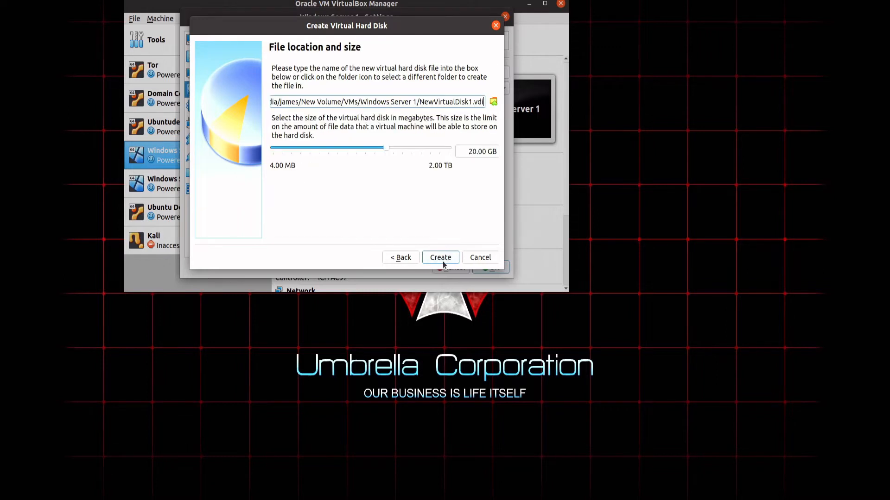
Step: Set the new virtual disk's size to 30 GB and create it as NewVirtualDisk1.vdi
double_click(465, 154)
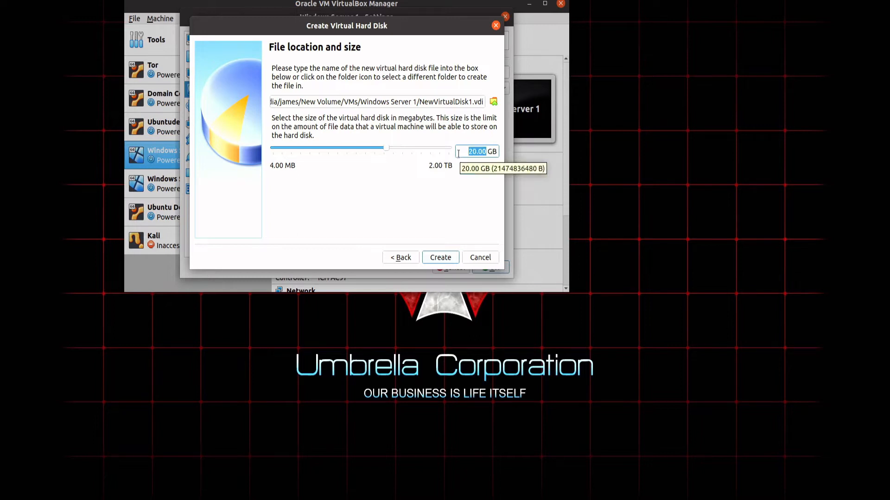
type("40")
key("BackSpace")
type("5")
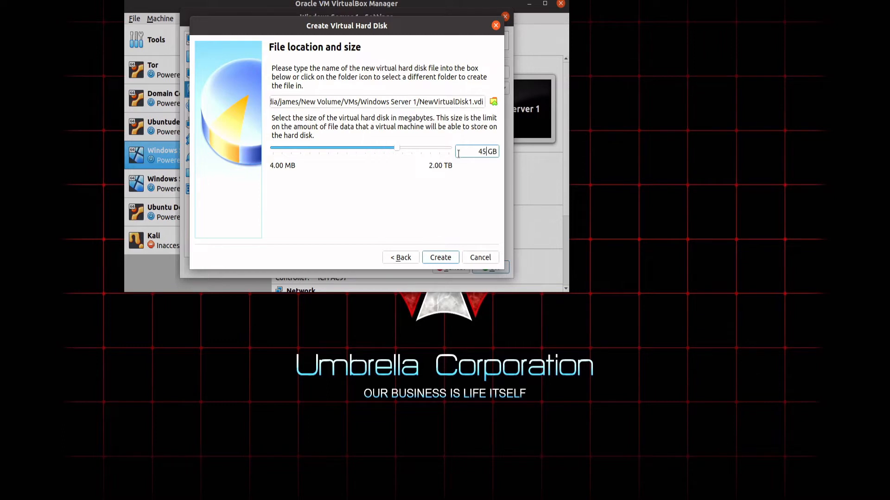
key("BackSpace")
type("5")
key("BackSpace")
type("0")
left_click_drag(487, 151, 470, 154)
type("30")
left_click_drag(419, 102, 472, 101)
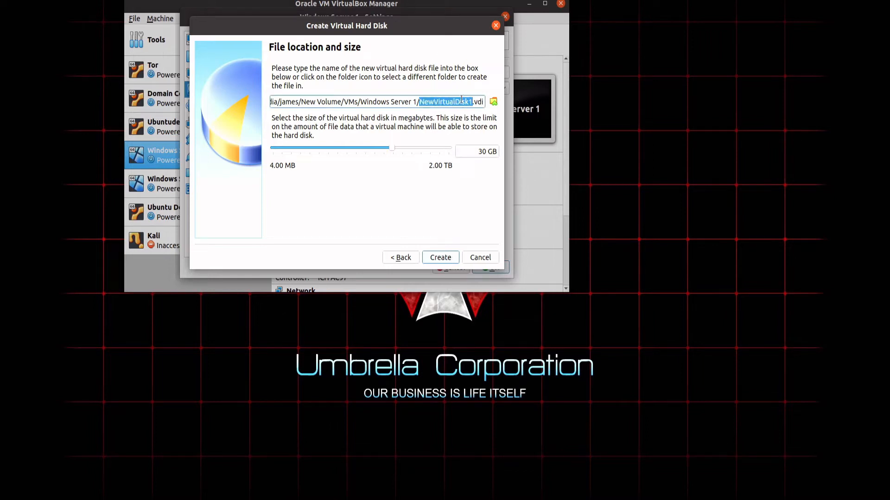
left_click(444, 259)
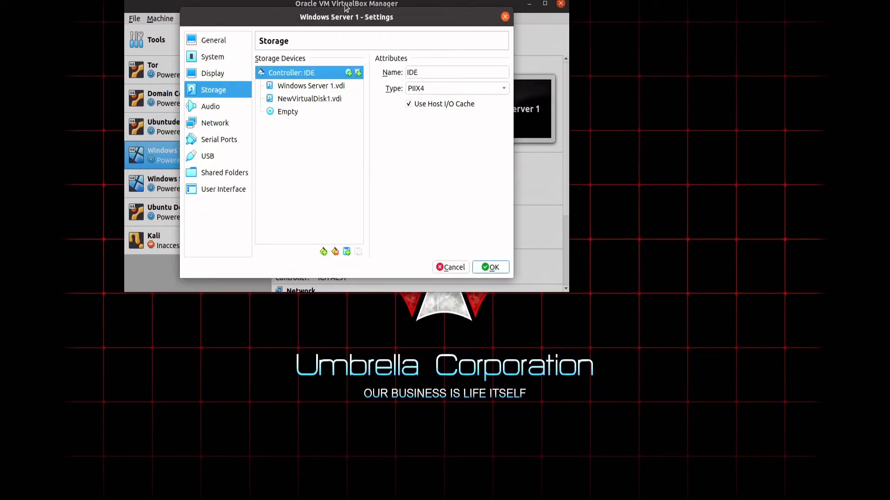
Step: Review the storage details of NewVirtualDisk1.vdi, Windows Server 1.vdi and the IDE controller, and close the machine's settings
left_click(301, 100)
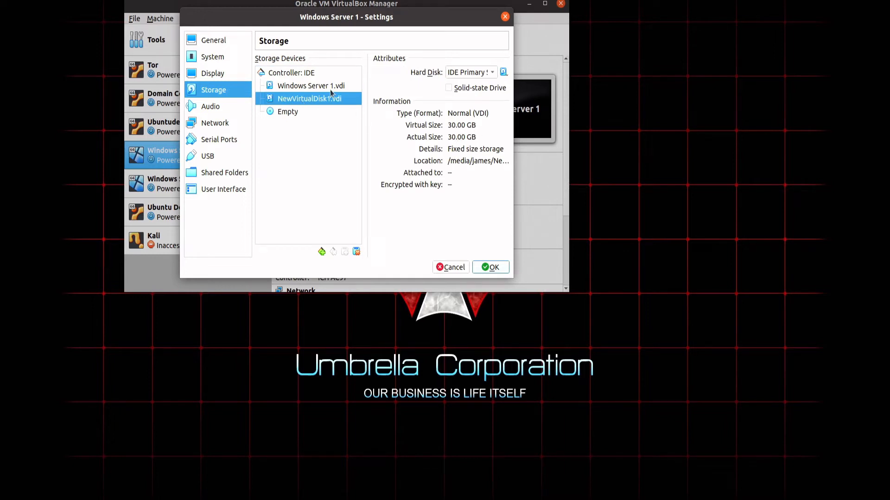
left_click(310, 88)
left_click(299, 99)
left_click(452, 130)
left_click(452, 138)
left_click(459, 126)
left_click(454, 138)
left_click(464, 150)
left_click(453, 161)
left_click(291, 74)
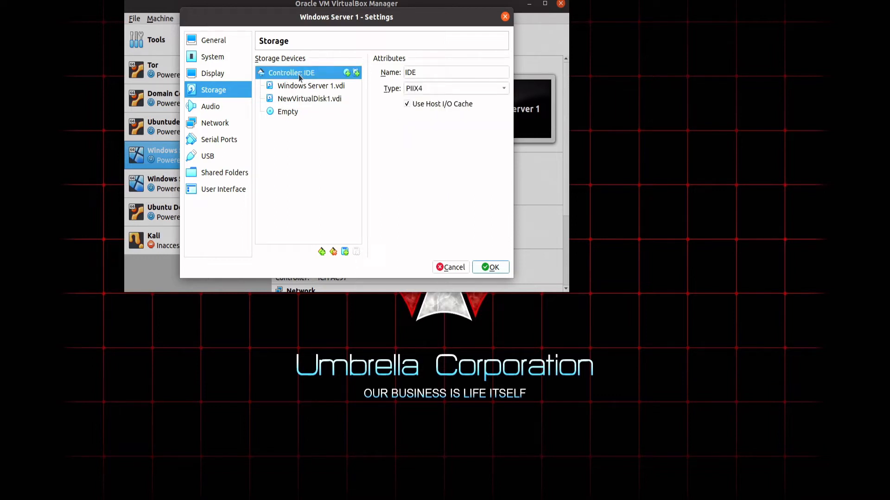
left_click_drag(318, 19, 314, 32)
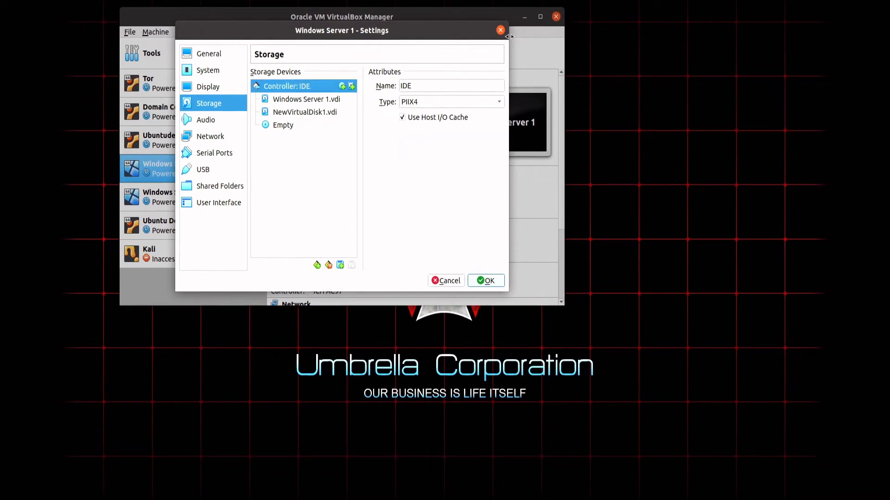
key("Escape")
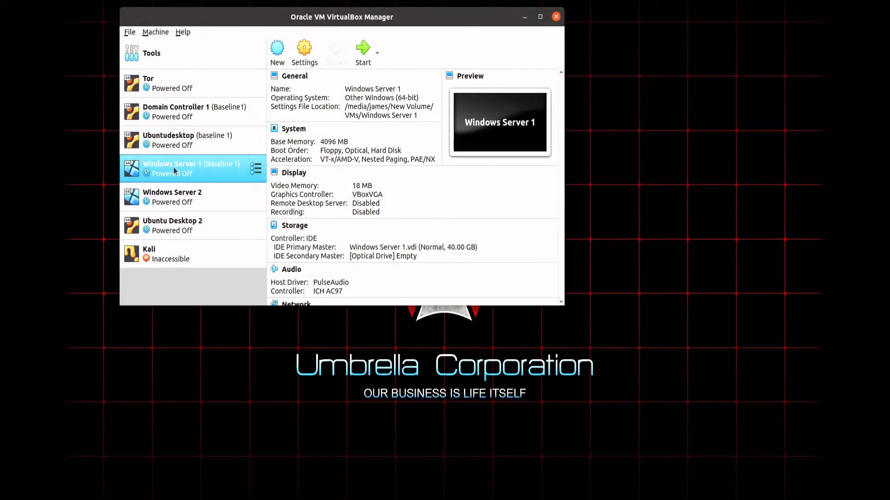
Step: Reopen the storage settings of Windows Server 1 and begin another fixed-size VDI hard disk on the IDE controller
left_click(305, 50)
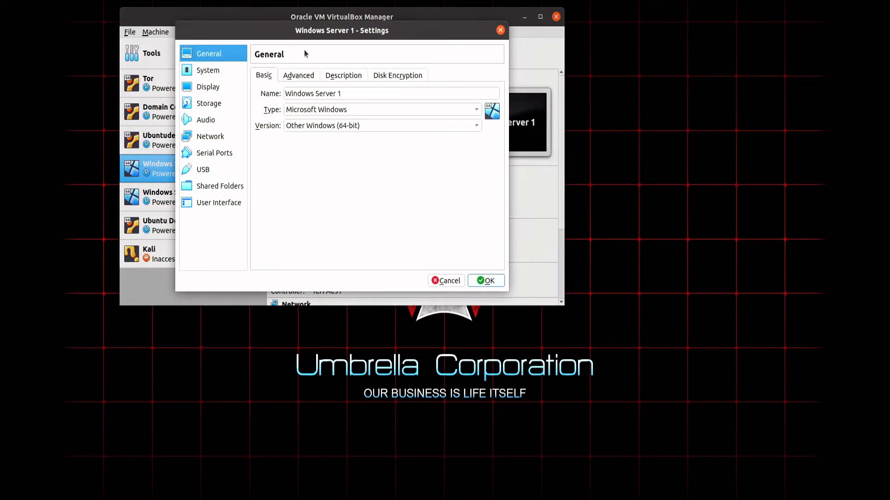
left_click(206, 106)
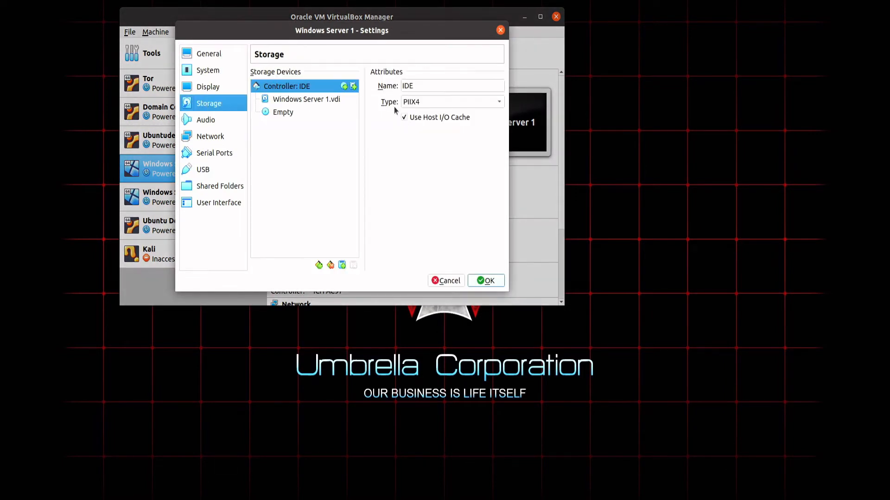
left_click(353, 86)
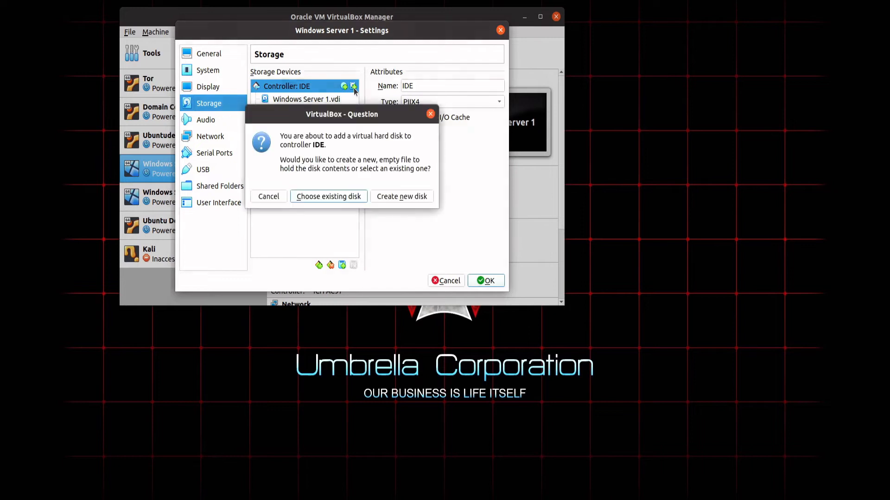
left_click(420, 195)
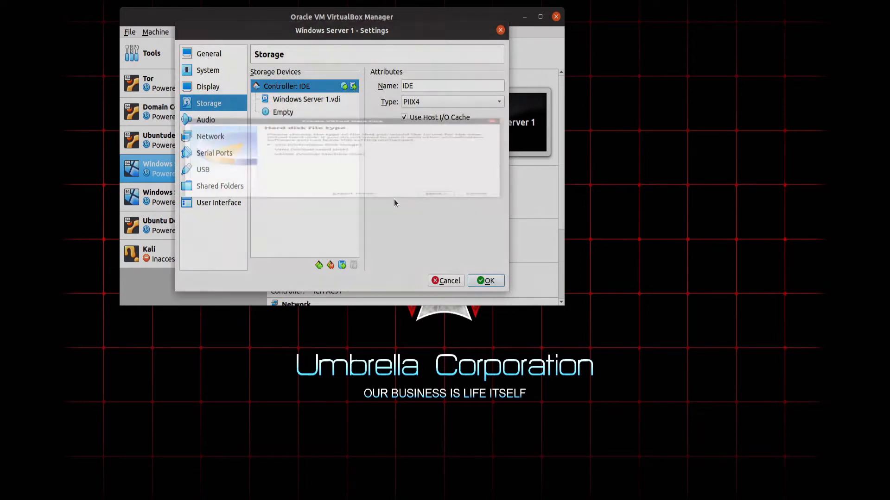
left_click(434, 272)
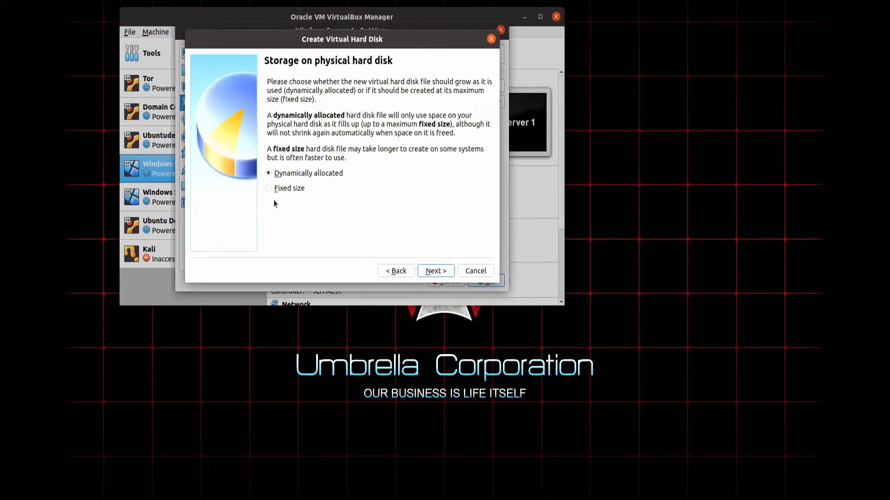
left_click(431, 271)
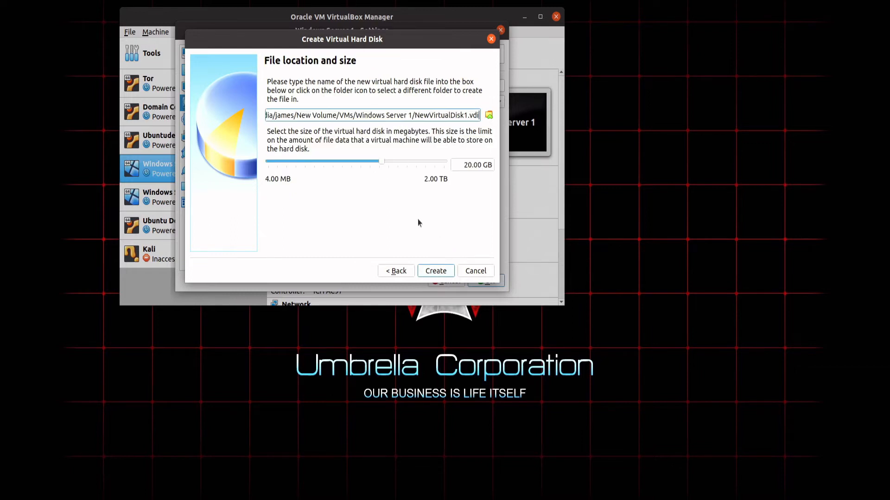
Step: Set the second disk's size to 30 GB, name its file NewVirtualDisk2.vdi and create it
left_click(466, 165)
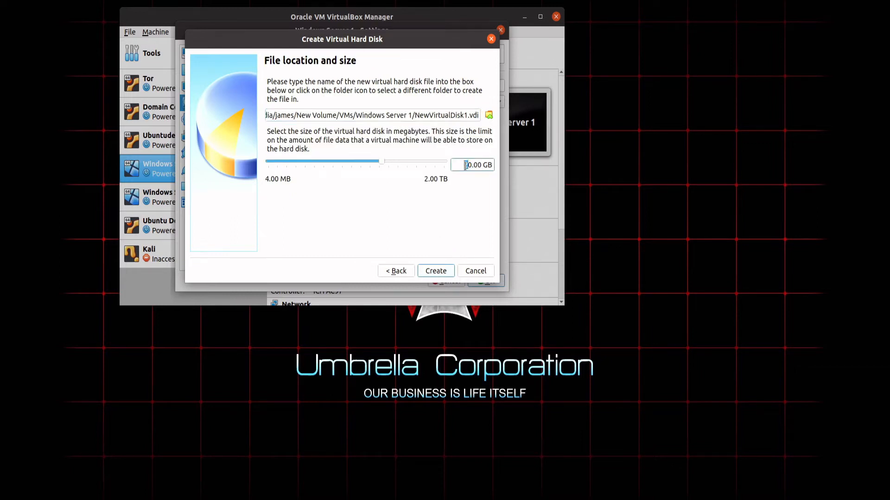
type("3")
left_click(466, 115)
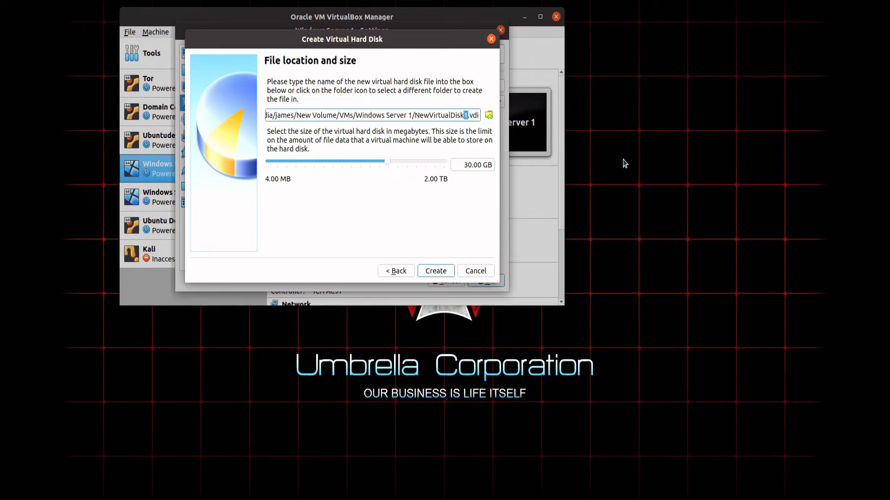
key("BackSpace")
type("2")
left_click(449, 274)
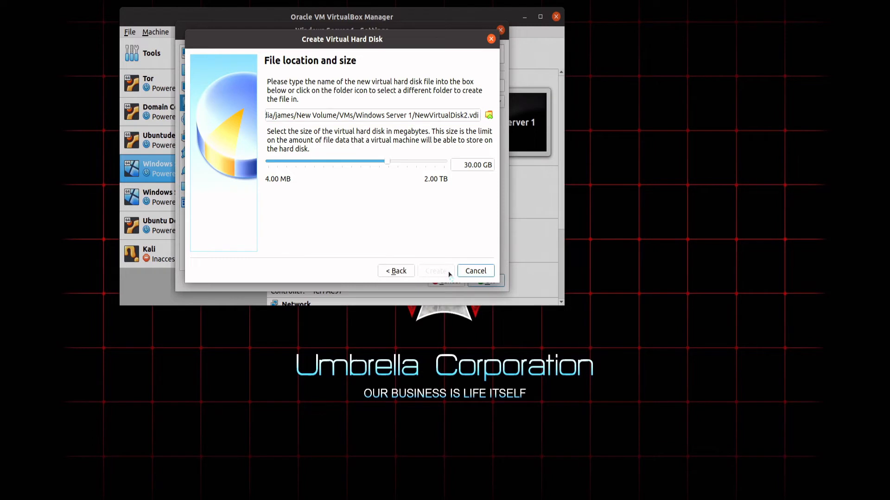
Step: Compare the format, size and allocation details of NewVirtualDisk1.vdi and NewVirtualDisk2.vdi in the storage device list
left_click_drag(306, 132, 310, 180)
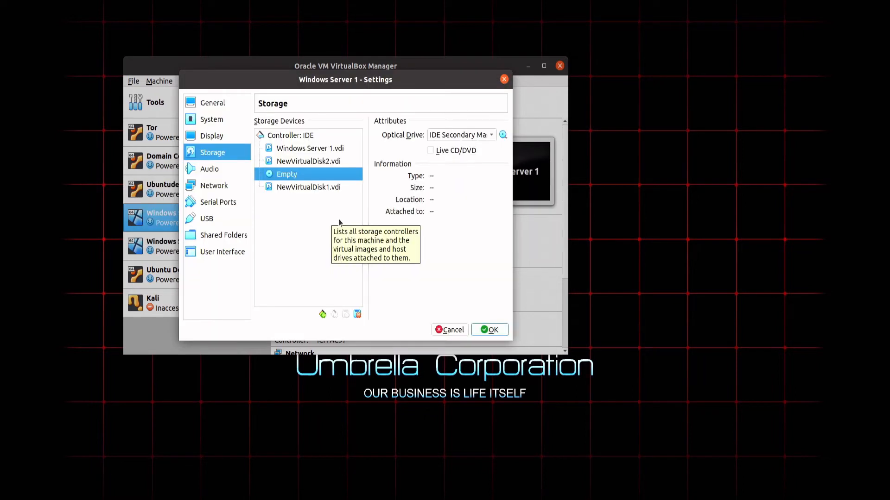
left_click(314, 162)
left_click(287, 189)
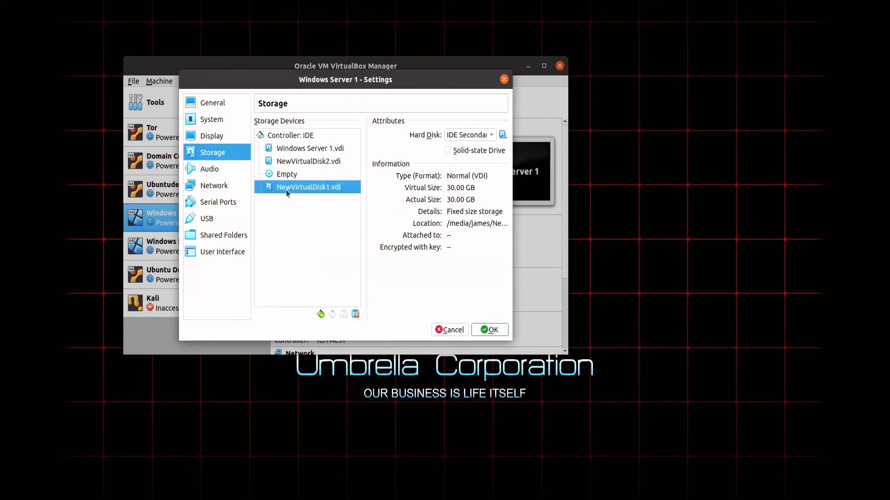
left_click(291, 165)
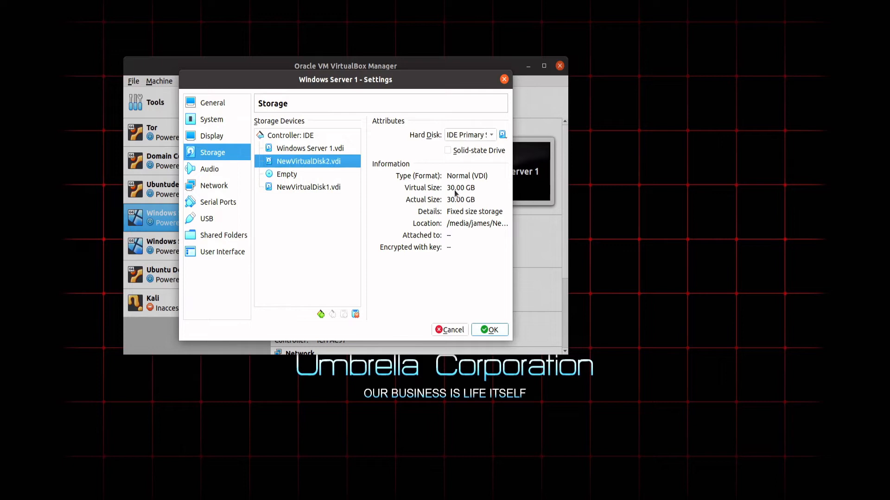
left_click(287, 188)
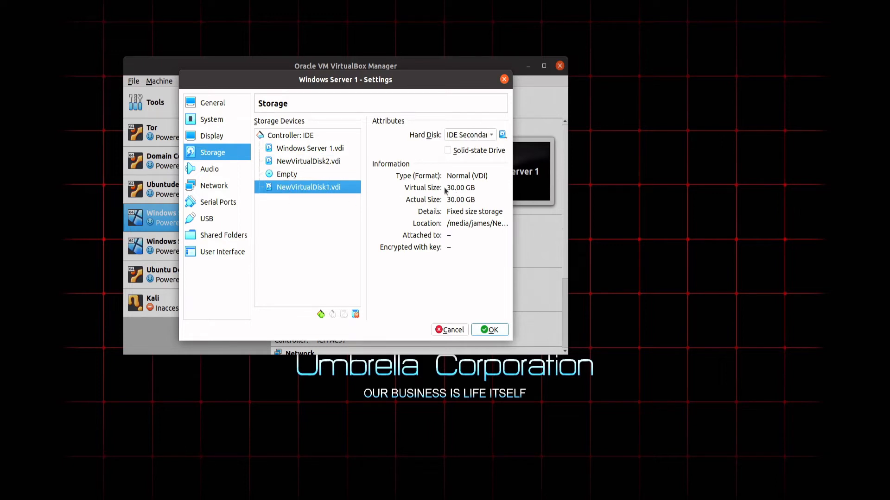
left_click(288, 161)
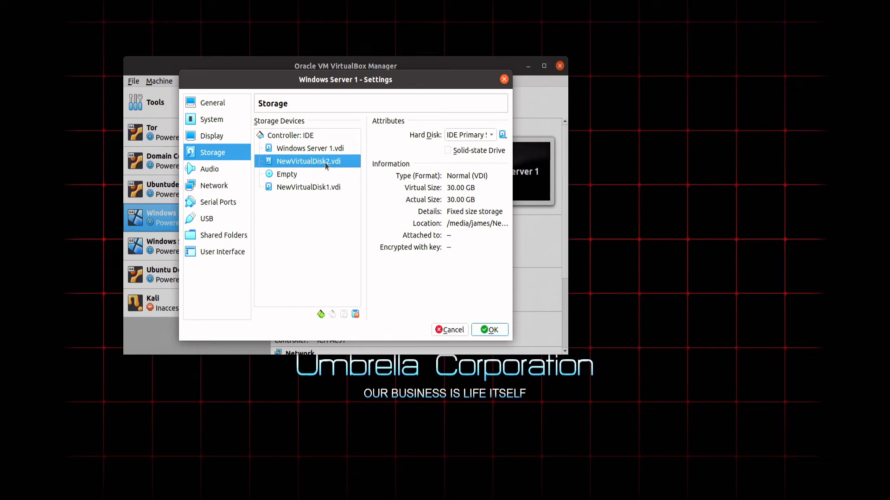
left_click(324, 190)
left_click(316, 161)
left_click(318, 190)
left_click(306, 162)
left_click(291, 188)
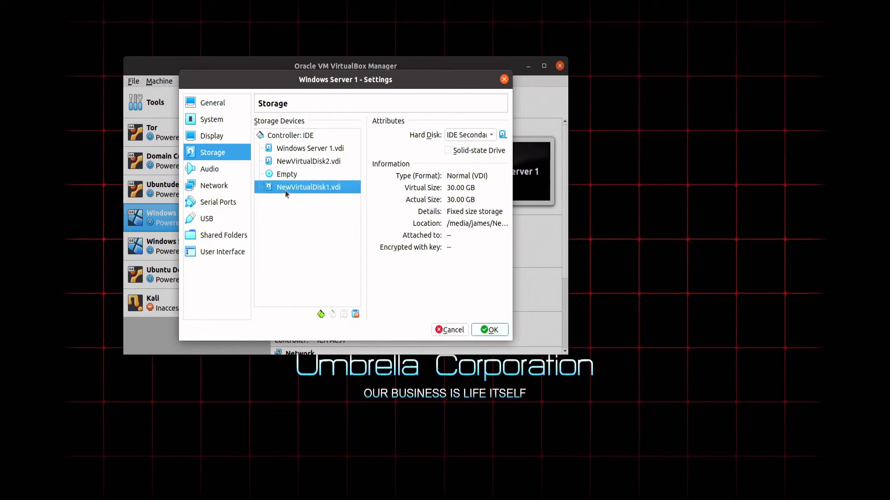
left_click(297, 163)
left_click(300, 189)
left_click(293, 162)
left_click(290, 188)
left_click(295, 162)
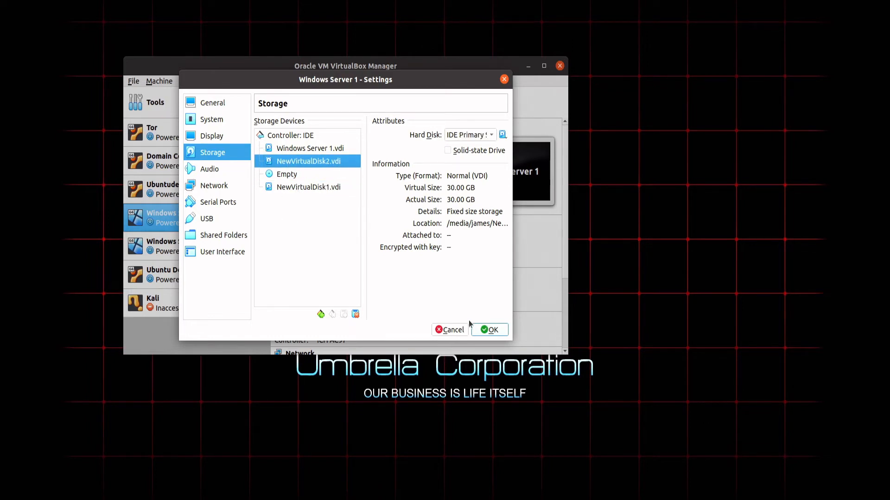
Step: Save the storage settings of Windows Server 1 and start the virtual machine
left_click(488, 330)
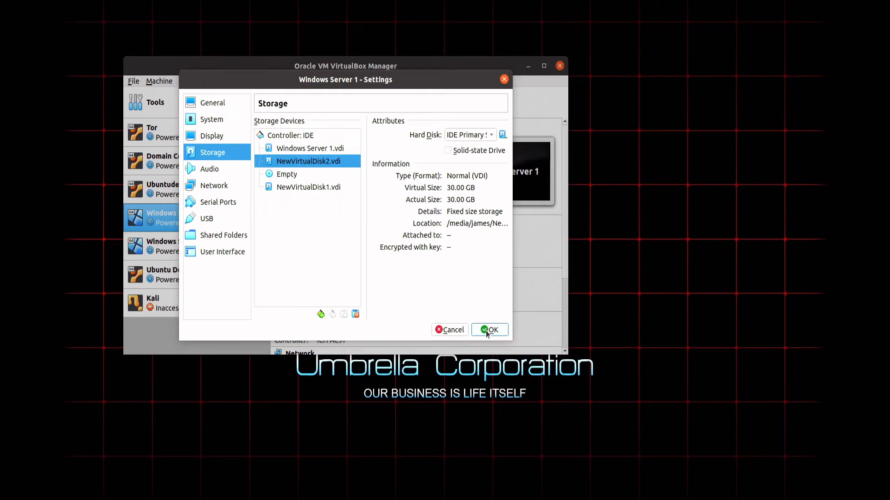
left_click(367, 99)
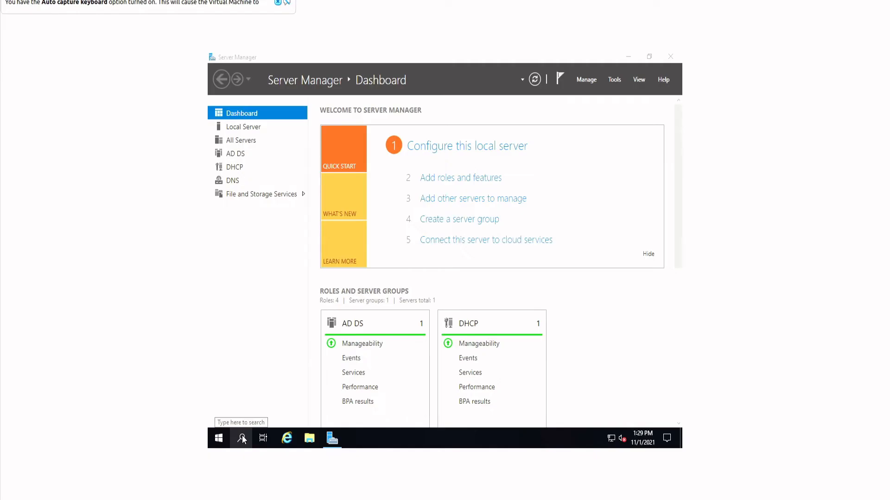
Step: Search Windows for "disk mana" and try to open the tool for creating and formatting hard disk partitions
left_click(242, 439)
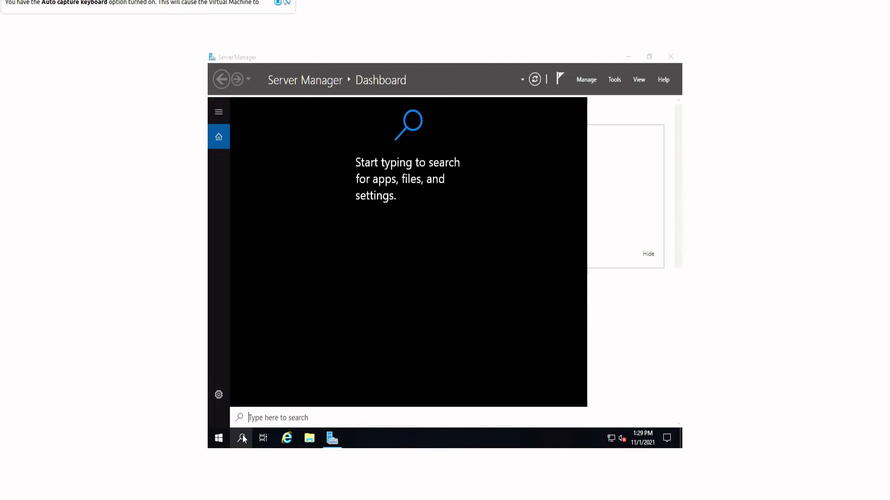
type("disk")
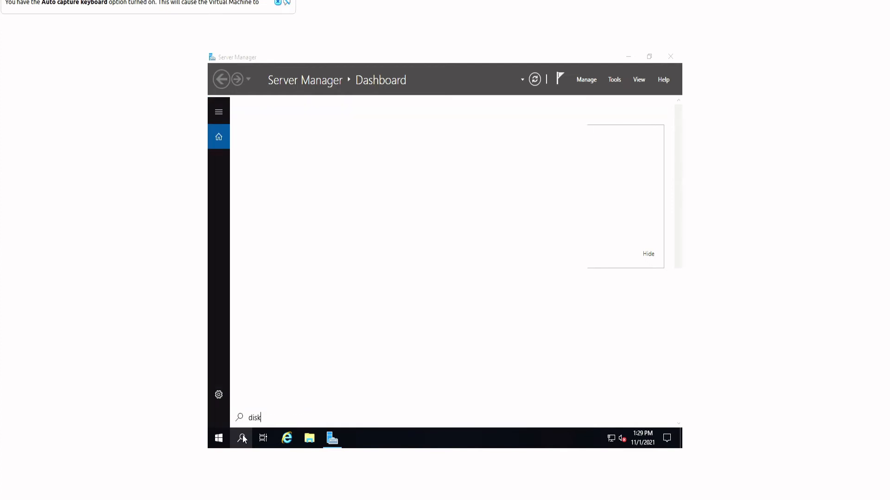
type(" mana")
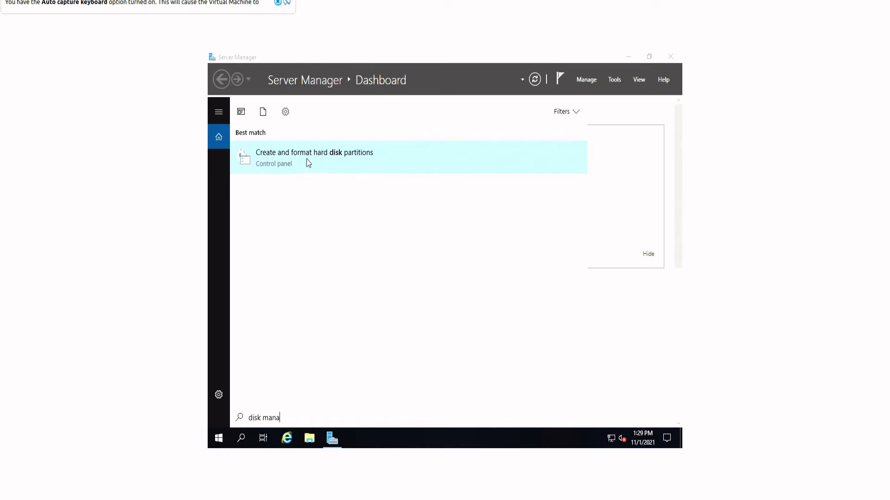
left_click(326, 157)
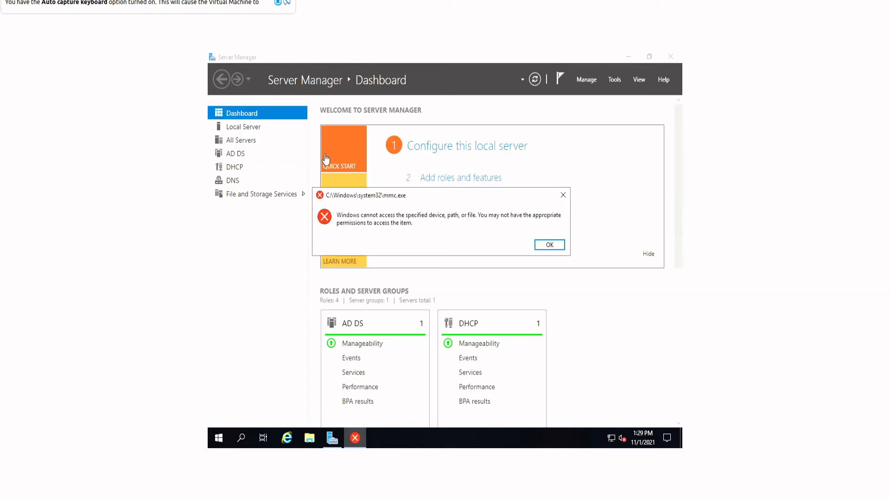
Step: Open Control Panel through Windows search and switch its view to small icons
left_click(242, 443)
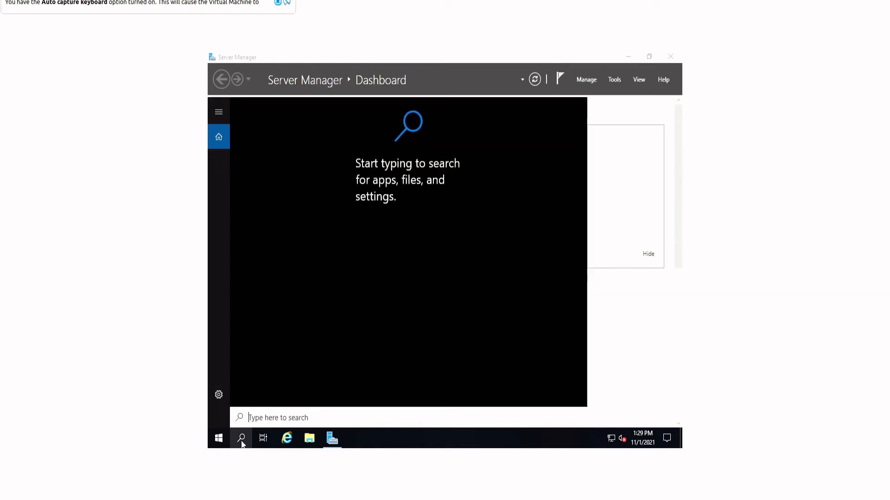
type("control")
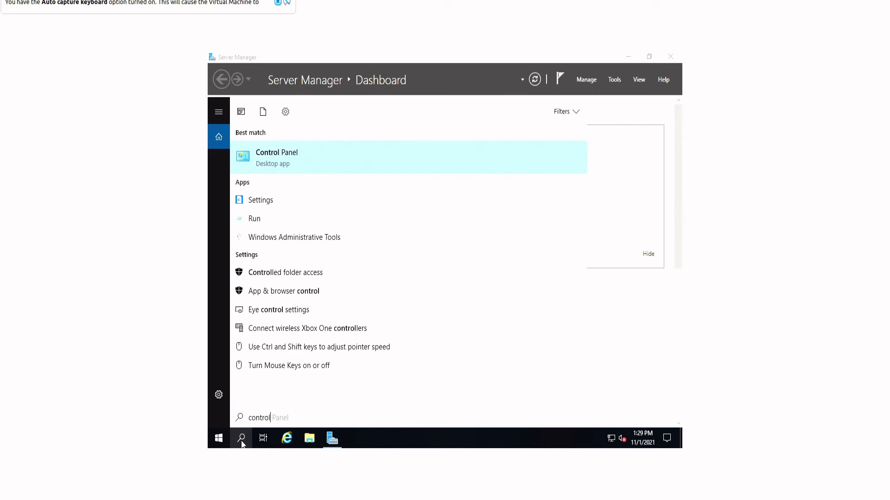
key("Return")
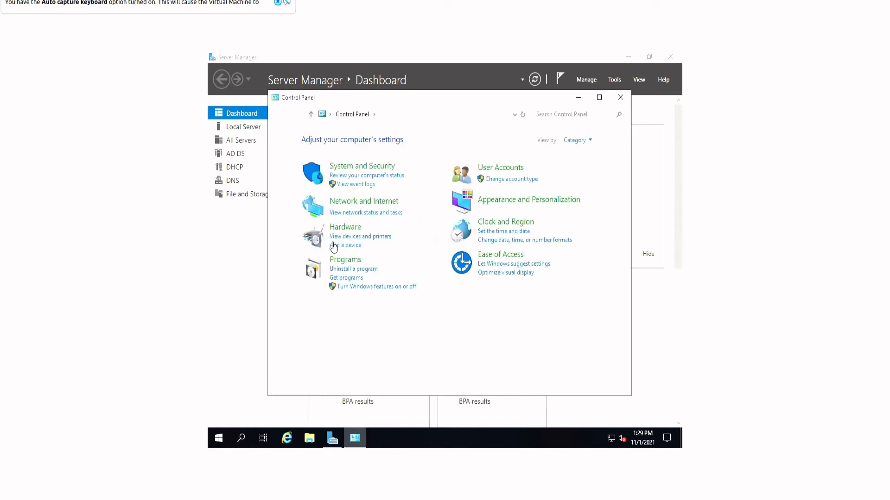
left_click(581, 142)
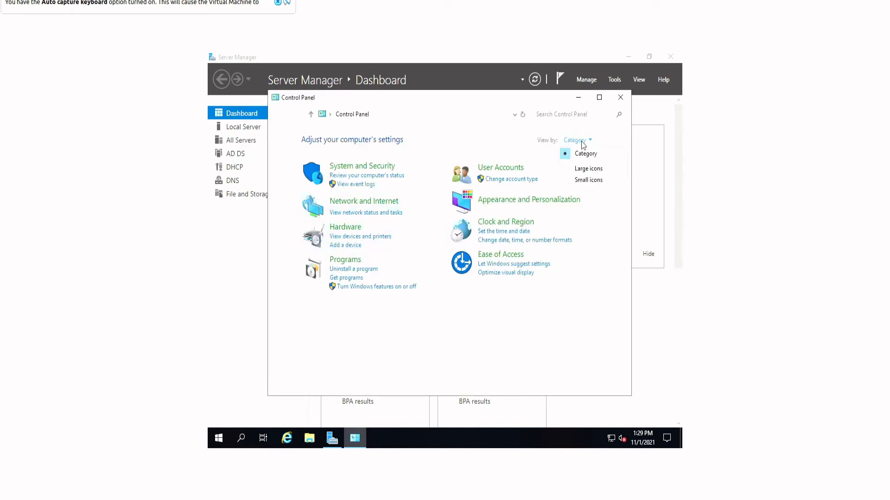
left_click(588, 180)
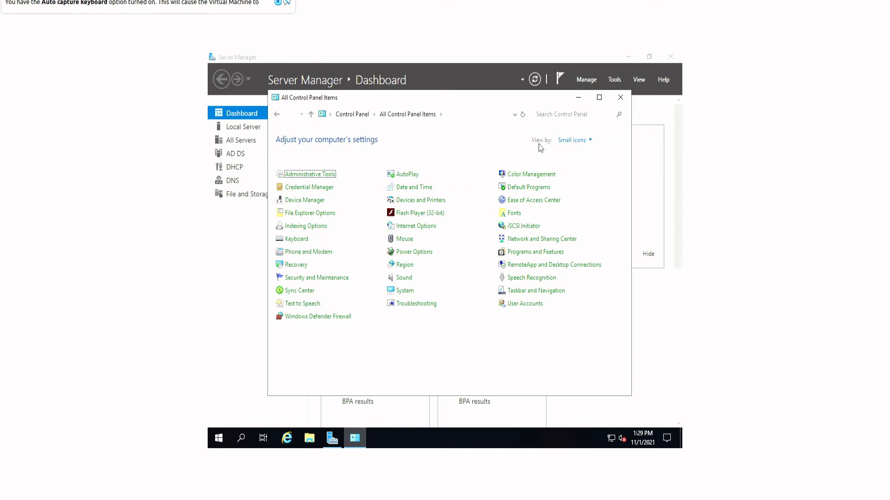
Step: Open Computer Management from the Administrative Tools and show Disk Management
left_click(306, 175)
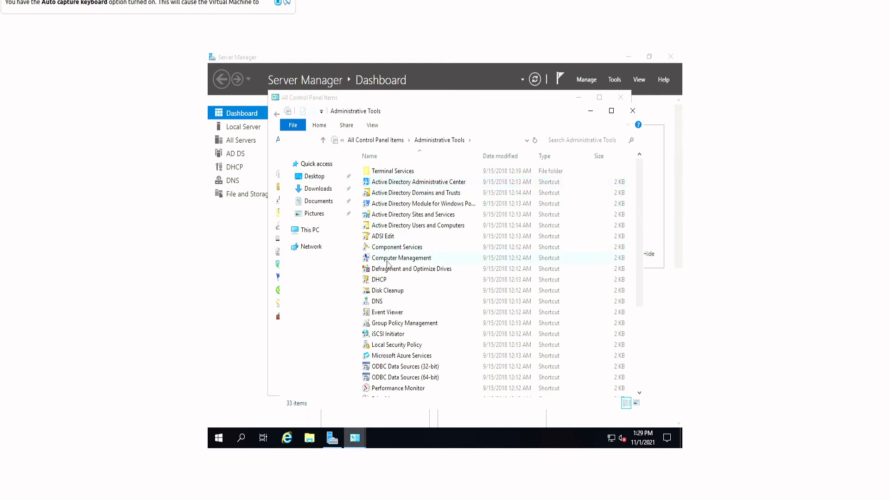
left_click(389, 261)
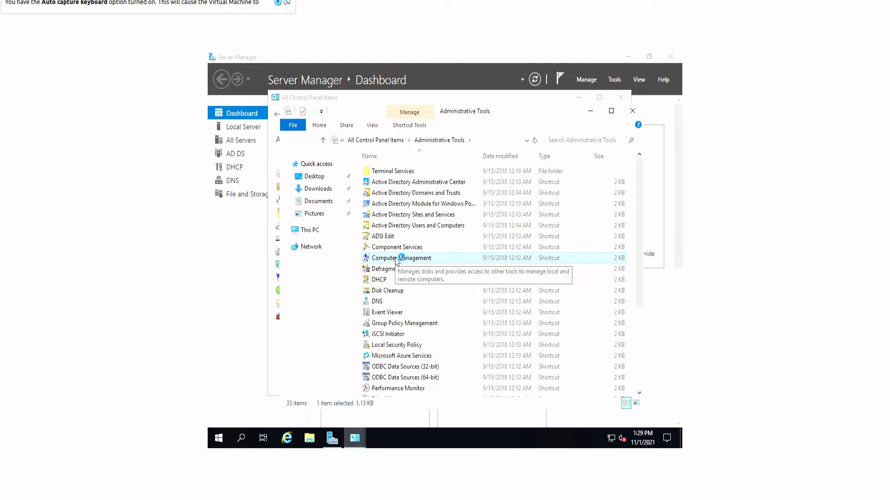
double_click(397, 260)
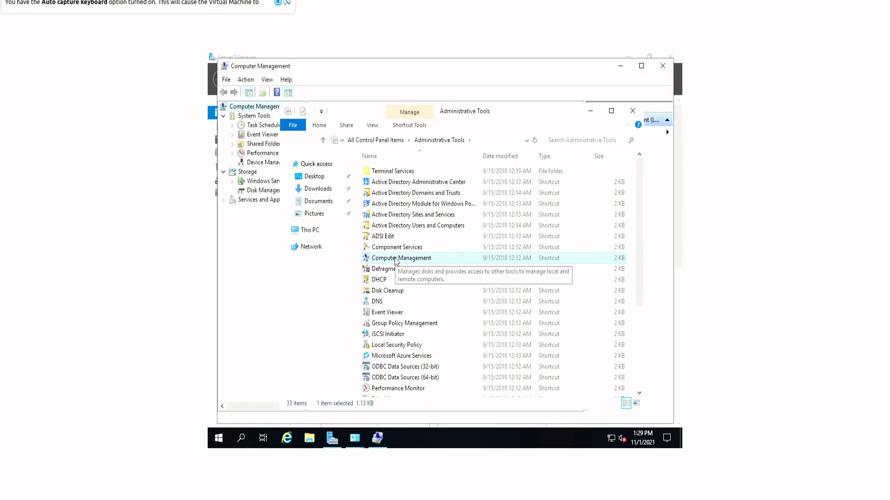
left_click(260, 191)
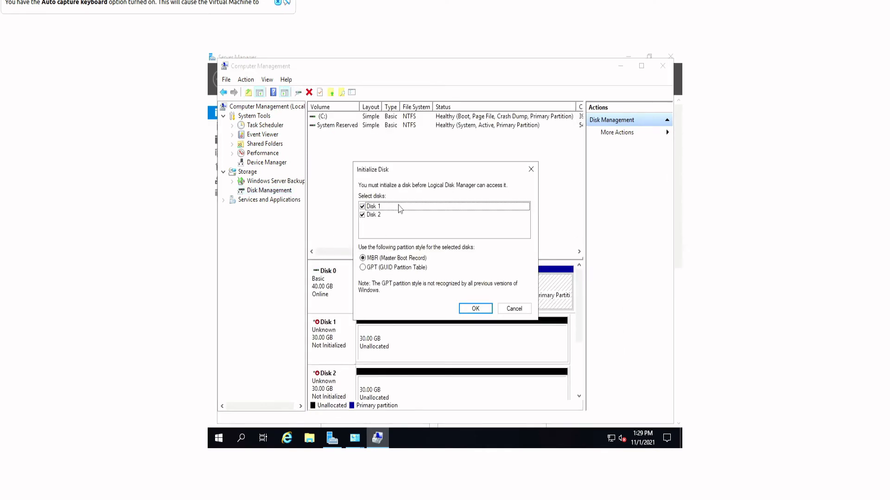
Step: Initialize Disk 1 and Disk 2 with the GPT (GUID Partition Table) partition style
left_click_drag(403, 172, 351, 143)
left_click(327, 222)
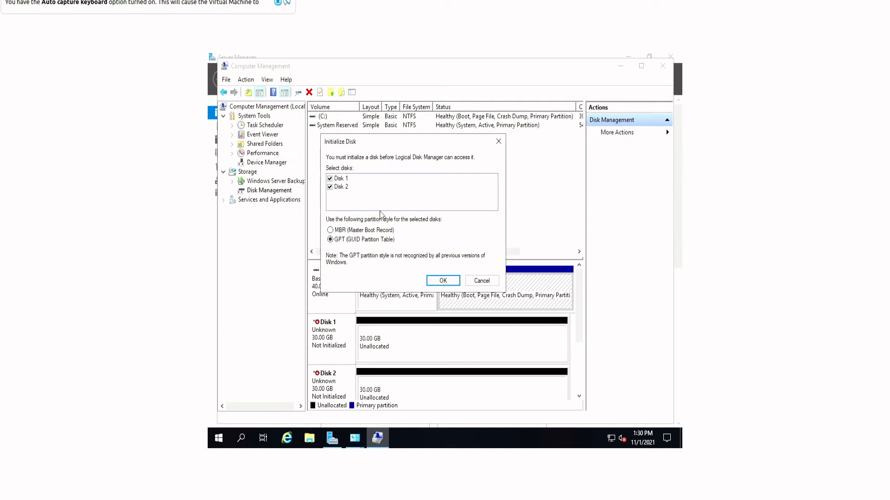
left_click(446, 280)
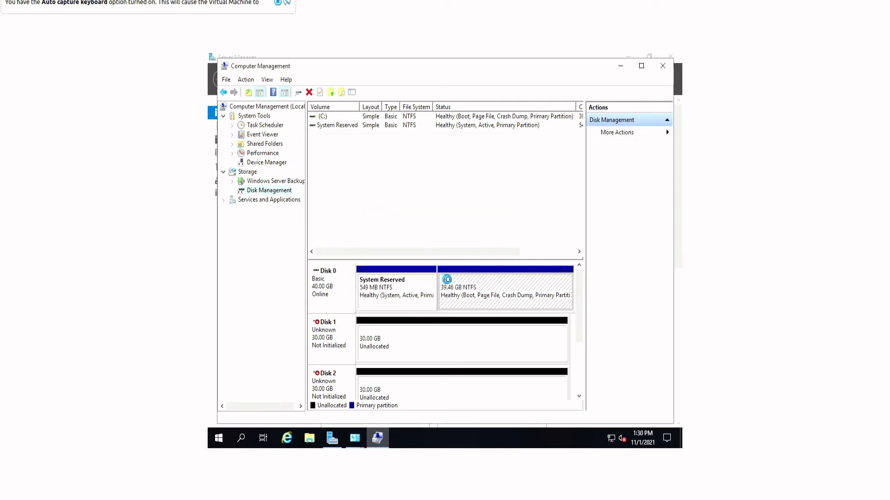
Step: Start a new mirrored volume on the unallocated space of Disk 1
left_click(410, 349)
right_click(410, 348)
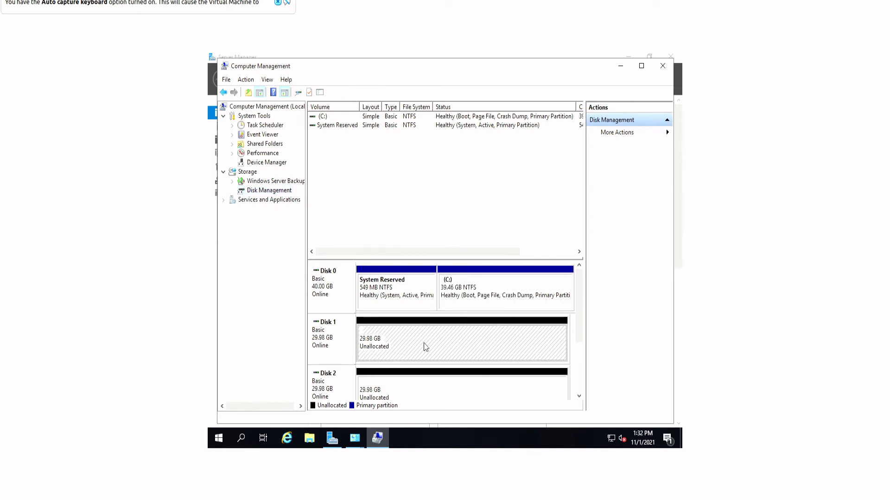
right_click(400, 337)
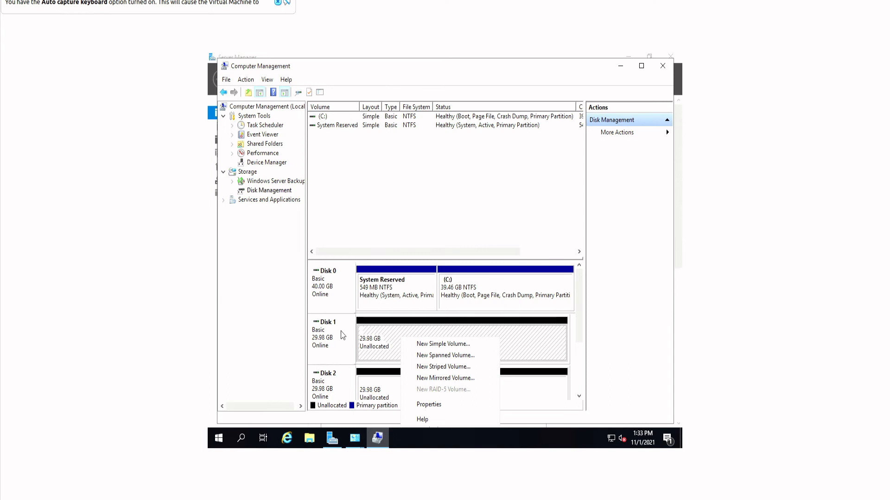
right_click(380, 339)
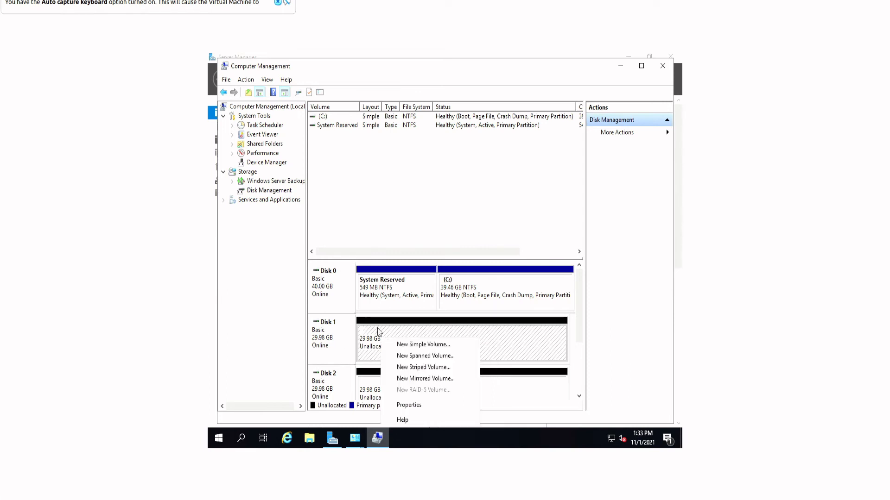
left_click(424, 378)
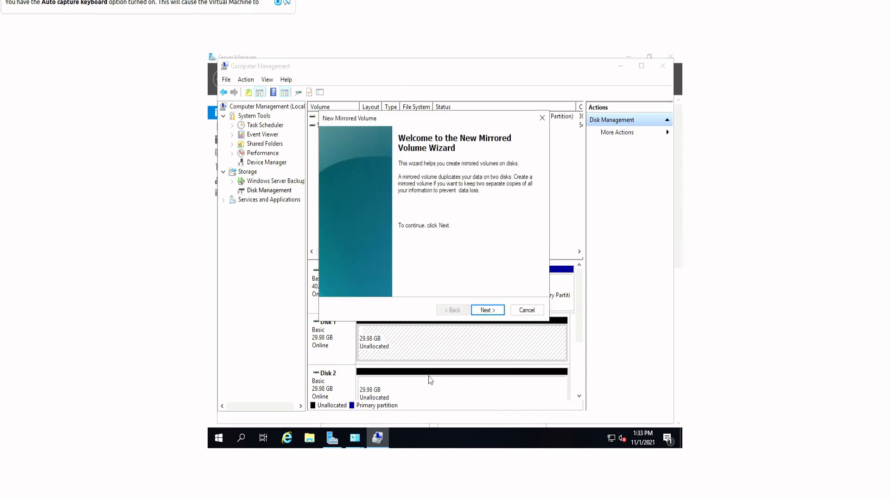
Step: Add Disk 2 to the mirrored volume alongside Disk 1, keep 30702 MB of space and continue to the format settings
left_click(488, 311)
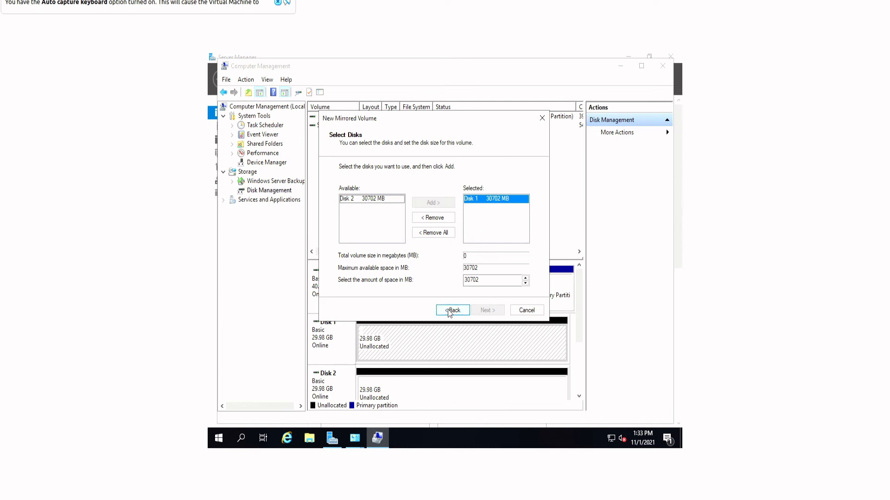
left_click(374, 203)
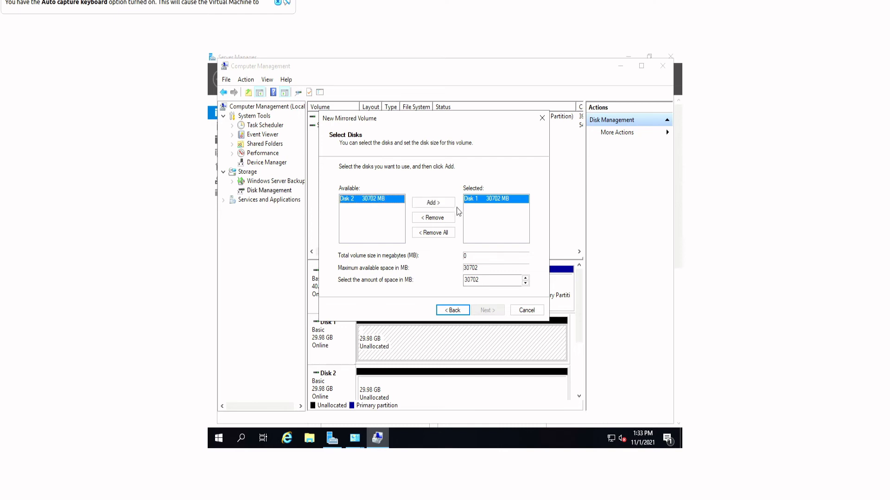
left_click(436, 203)
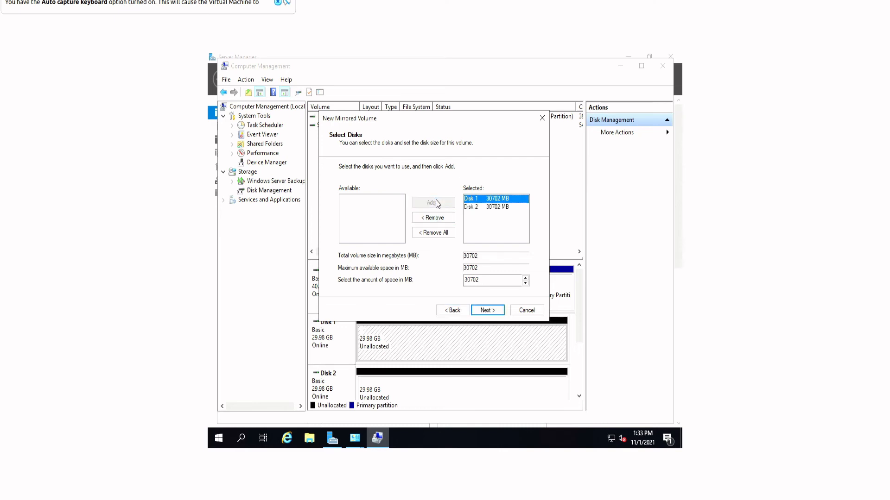
left_click(475, 207)
left_click_drag(451, 116, 448, 120)
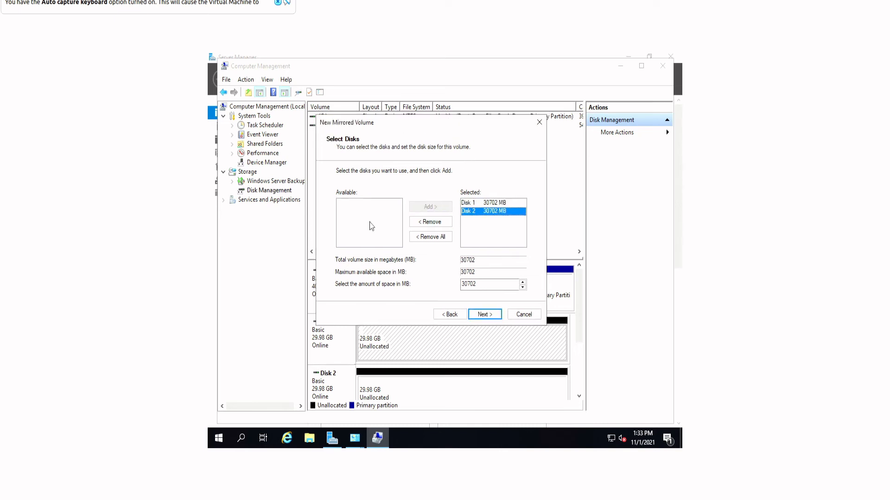
left_click(355, 205)
left_click(473, 204)
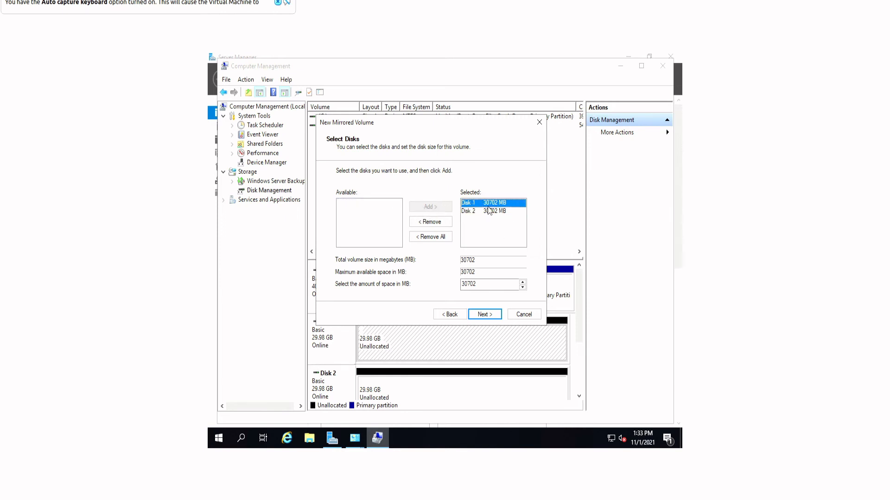
left_click(478, 212)
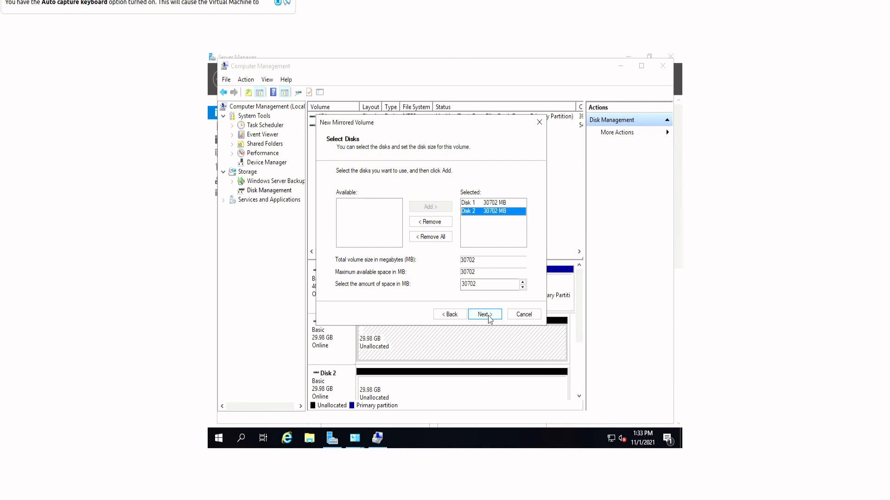
left_click(488, 315)
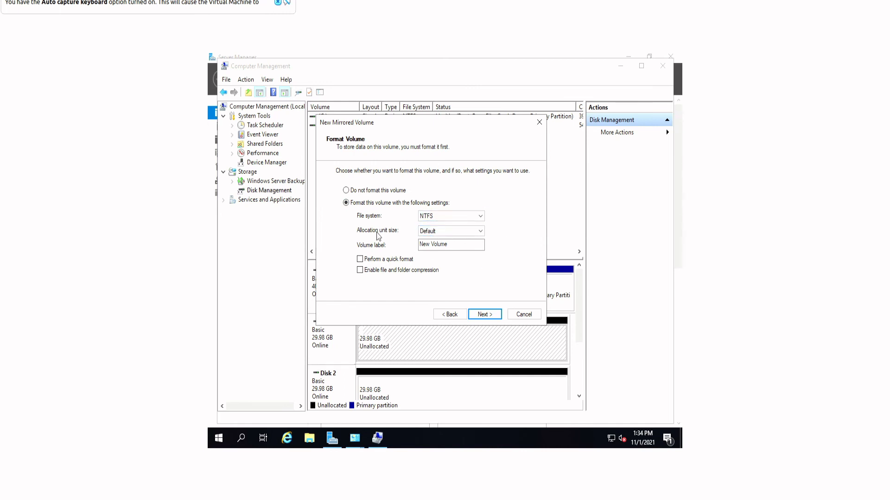
Step: Label the mirrored volume RAID 1 Data and enable quick format, keeping NTFS and the default allocation unit size
left_click_drag(465, 243, 362, 238)
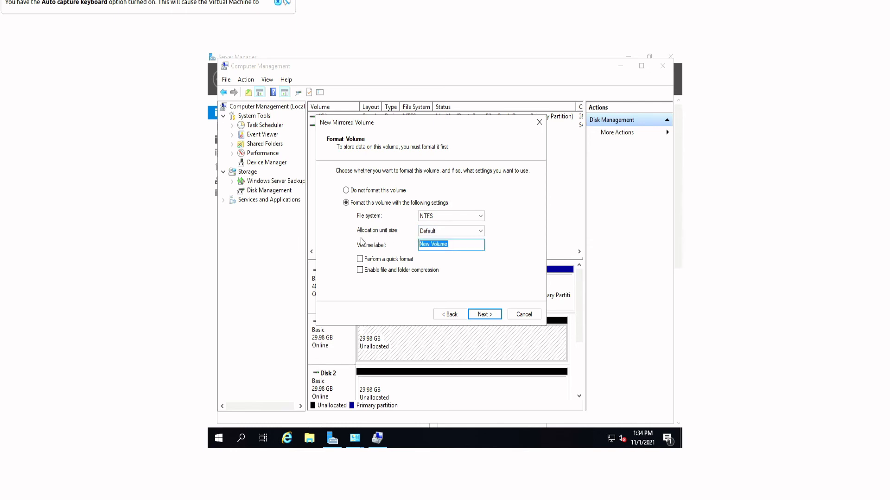
type("RAID 1 Data")
left_click(388, 261)
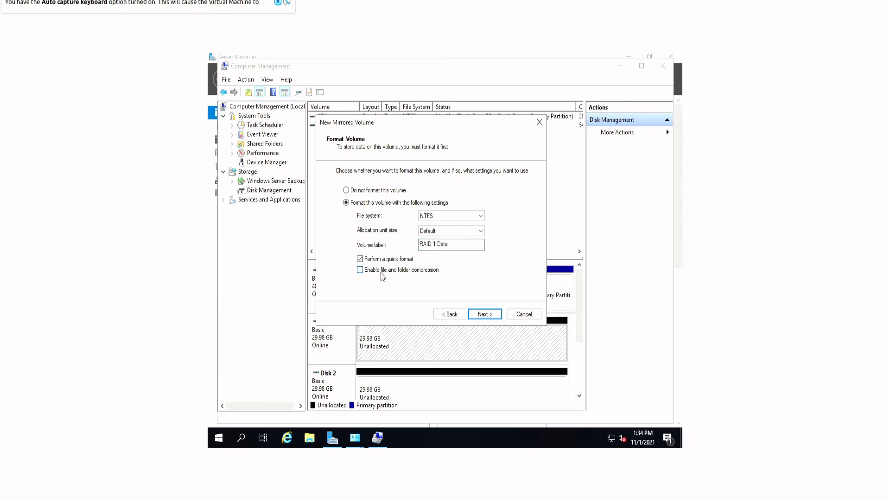
left_click(484, 314)
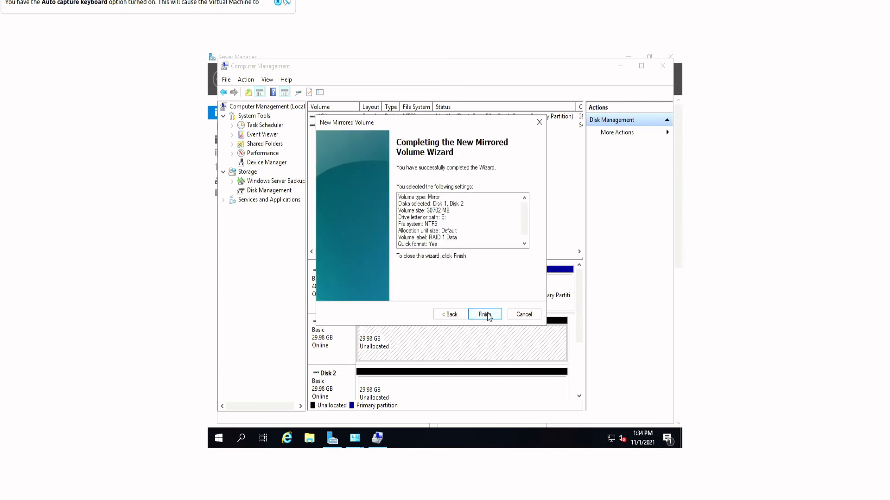
Step: Finish creating the mirrored volume and accept converting the basic disks to dynamic disks
left_click(486, 315)
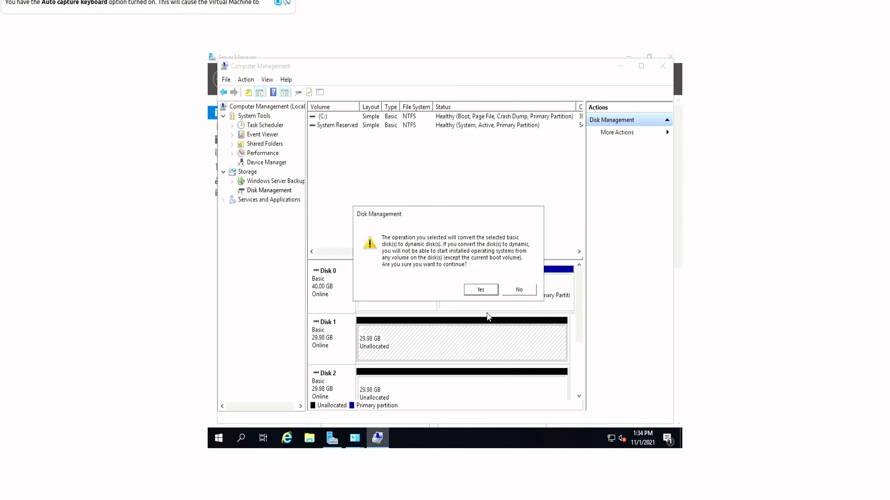
left_click_drag(443, 217, 420, 168)
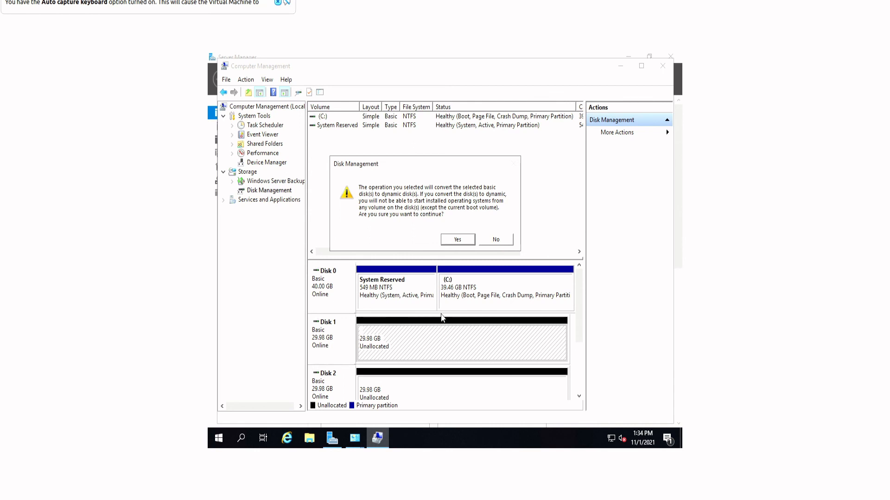
left_click(457, 240)
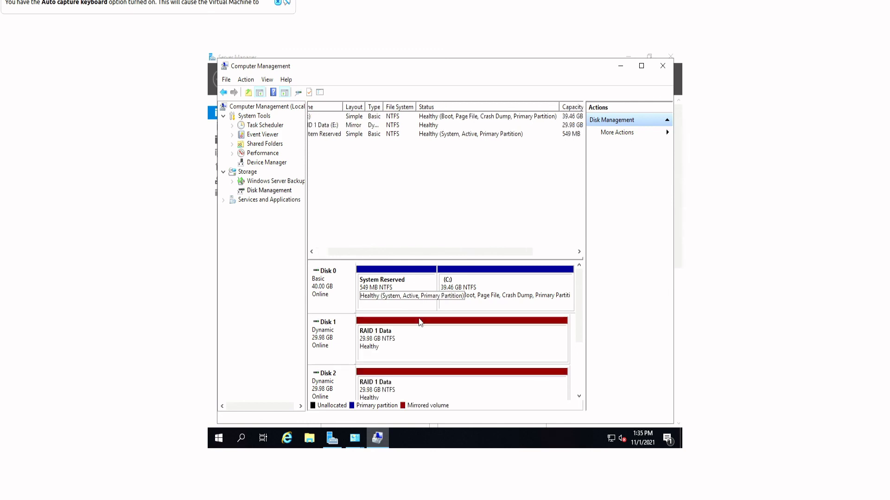
Step: Examine the mirrored RAID 1 Data volume on Disk 1 and Disk 2 and its entry in the volume list
left_click(423, 341)
left_click(409, 388)
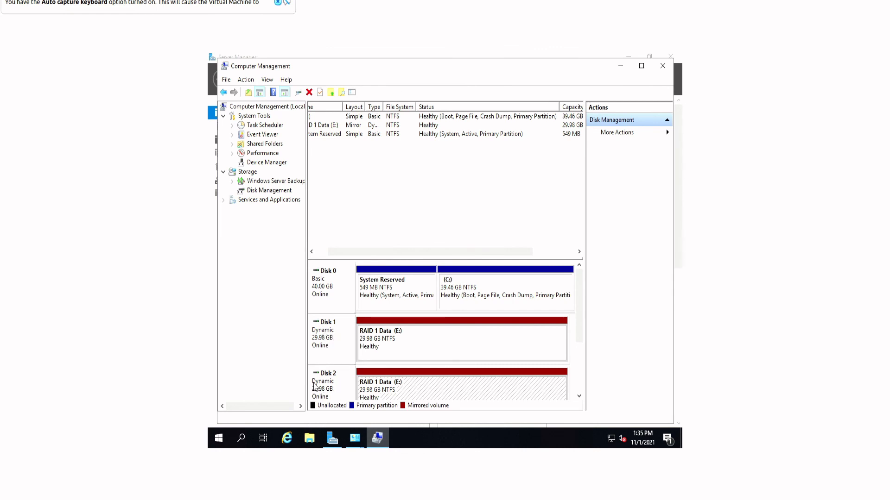
left_click(416, 339)
left_click(418, 398)
left_click_drag(578, 326, 581, 358)
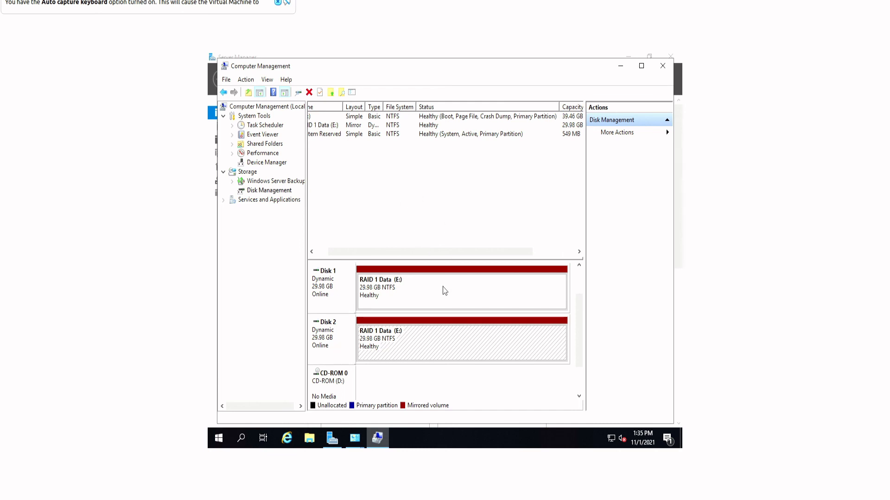
left_click_drag(396, 250, 339, 255)
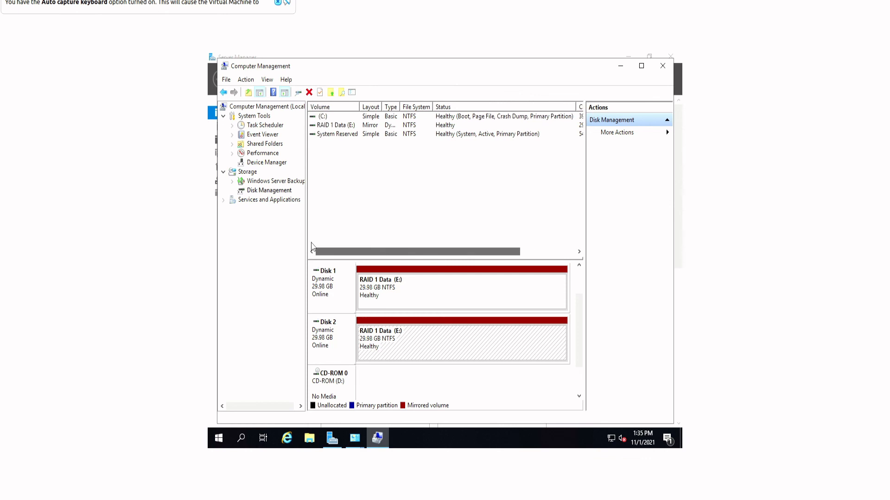